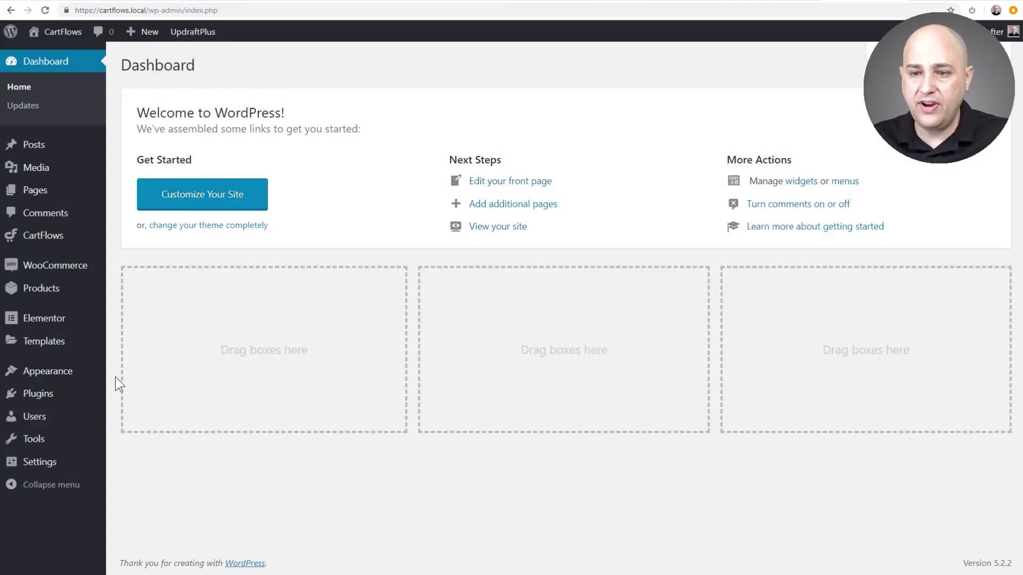
Open Permalink Settings and underline the domain in the Post name example URL.
mouse_move(93, 468)
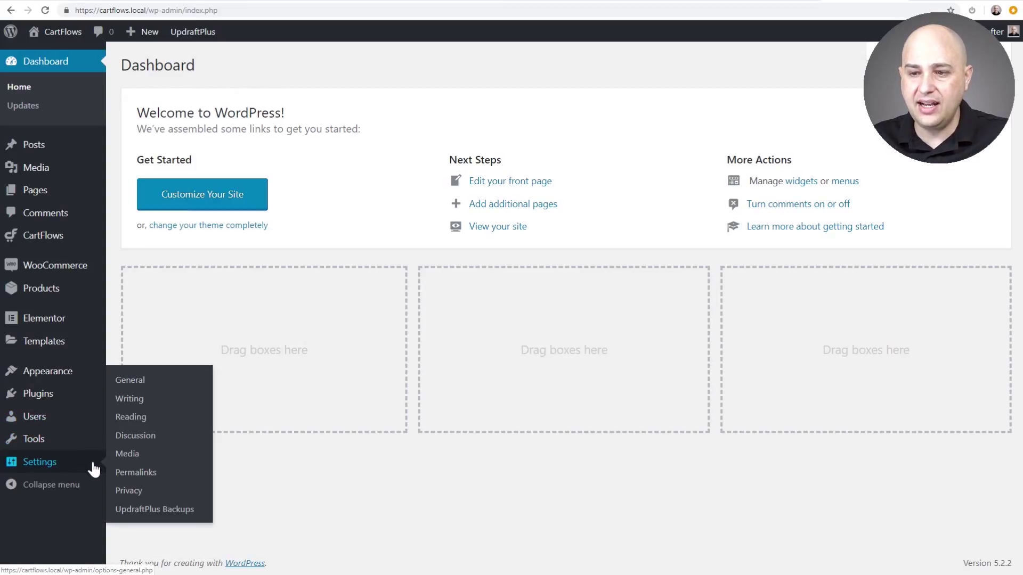
click(144, 475)
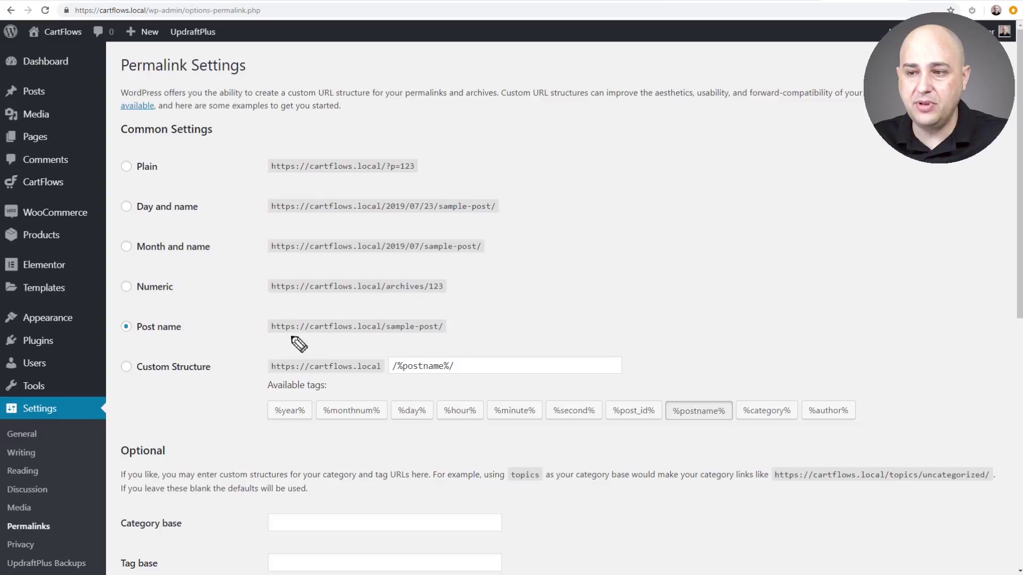
drag(276, 336, 439, 339)
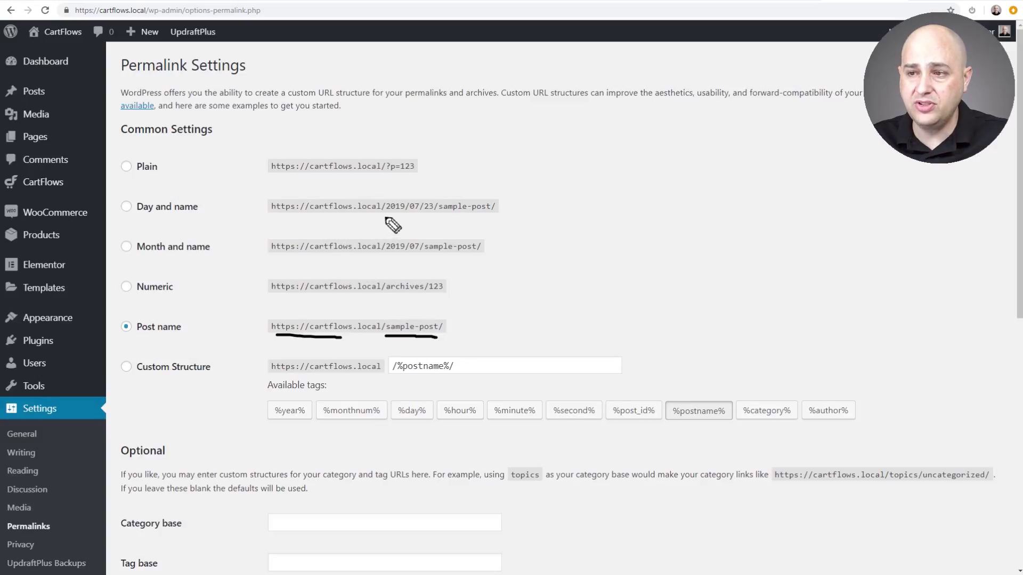
Underline the date, domain and post name in the Day and name example URL.
drag(384, 214, 431, 214)
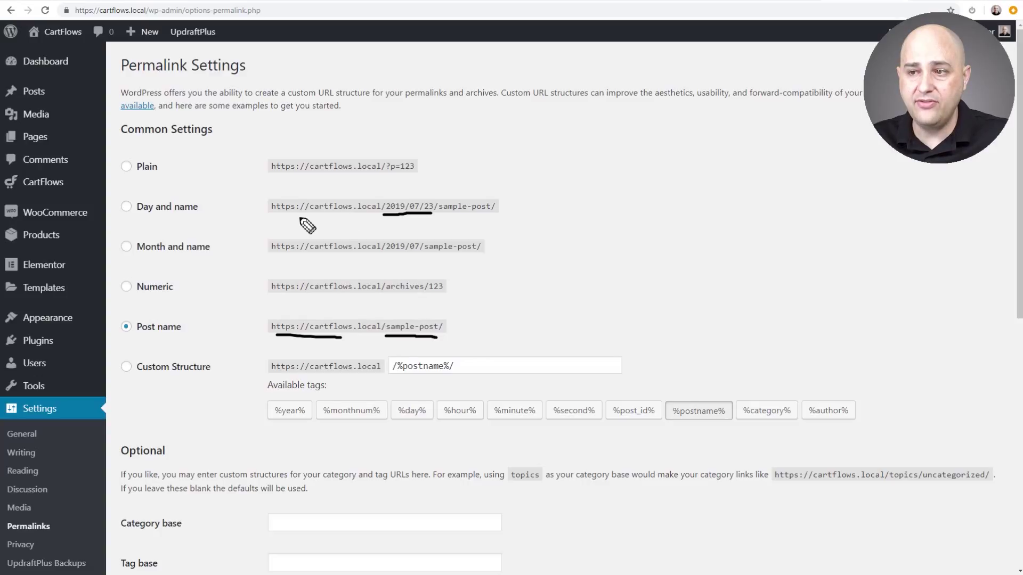
drag(298, 217, 345, 214)
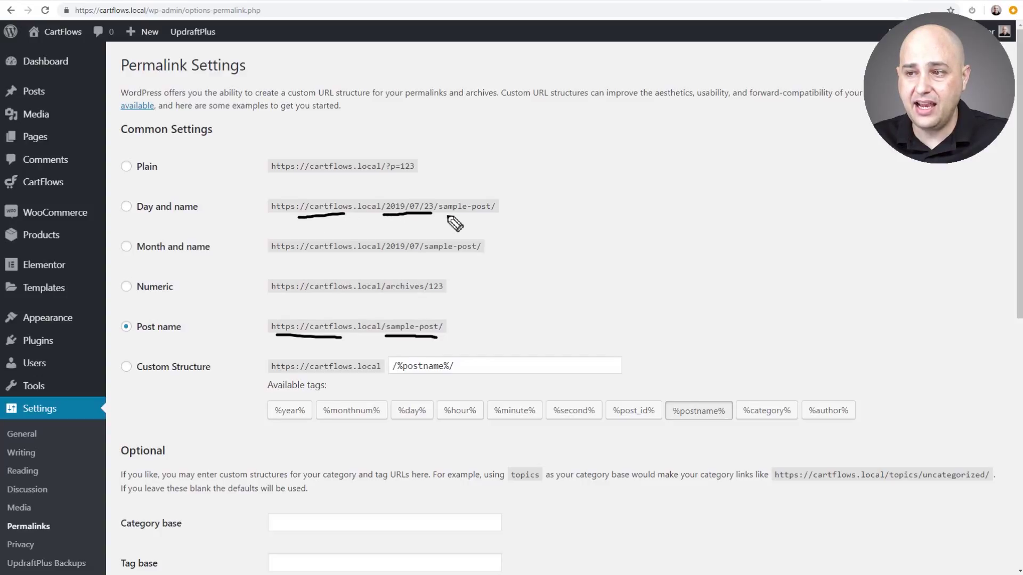
drag(446, 216, 483, 215)
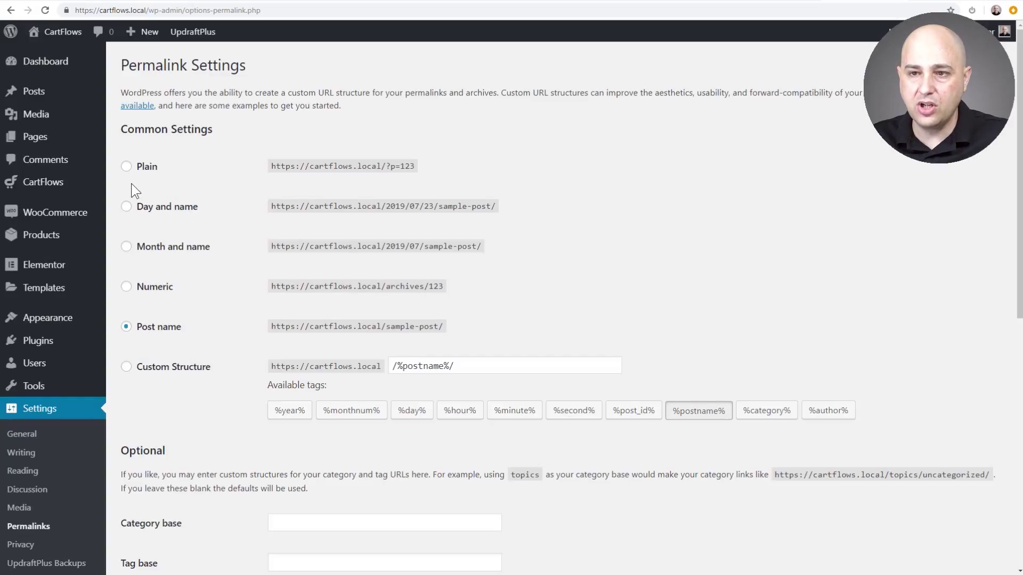
Open the CartFlows Flows list in a new tab and open the Sales Funnel Secrets flow.
mouse_move(67, 208)
mouse_move(91, 183)
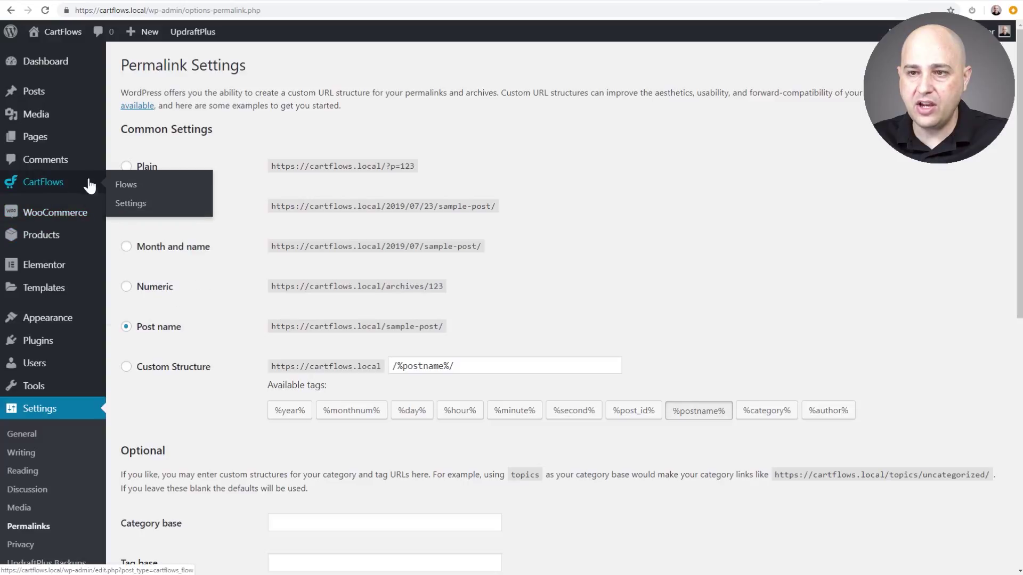
right_click(123, 185)
click(165, 188)
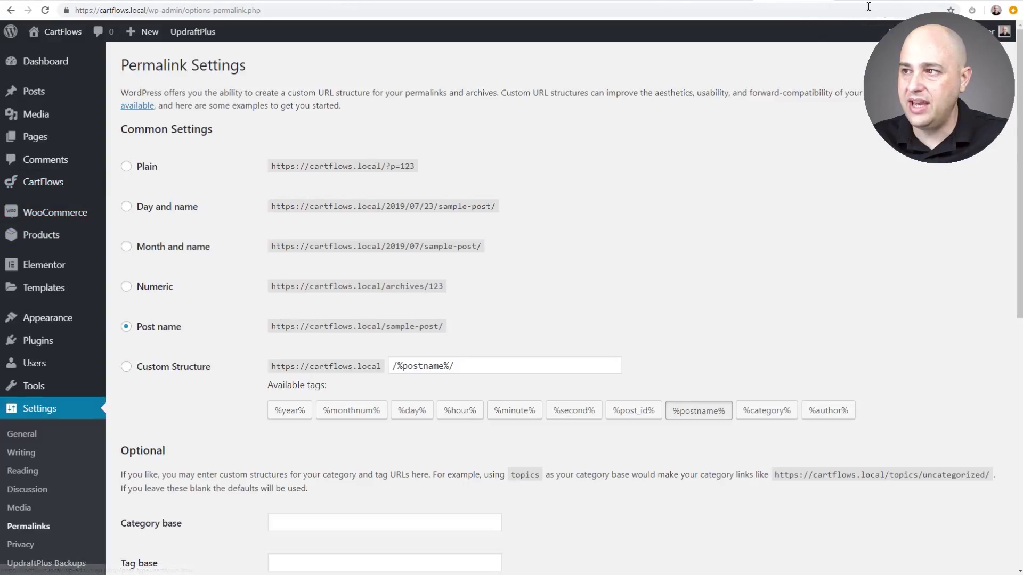
key(ctrl+Tab)
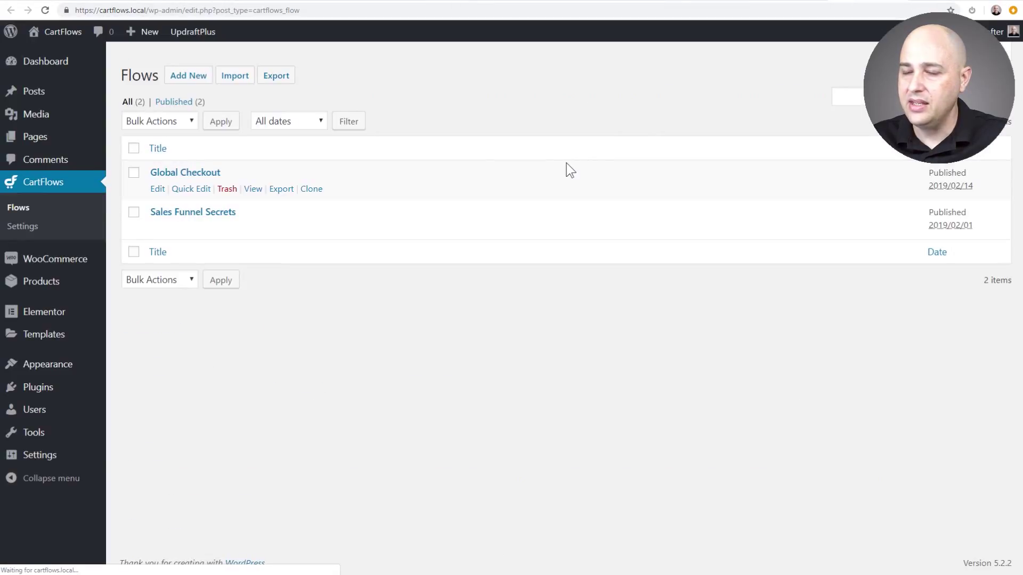
click(202, 213)
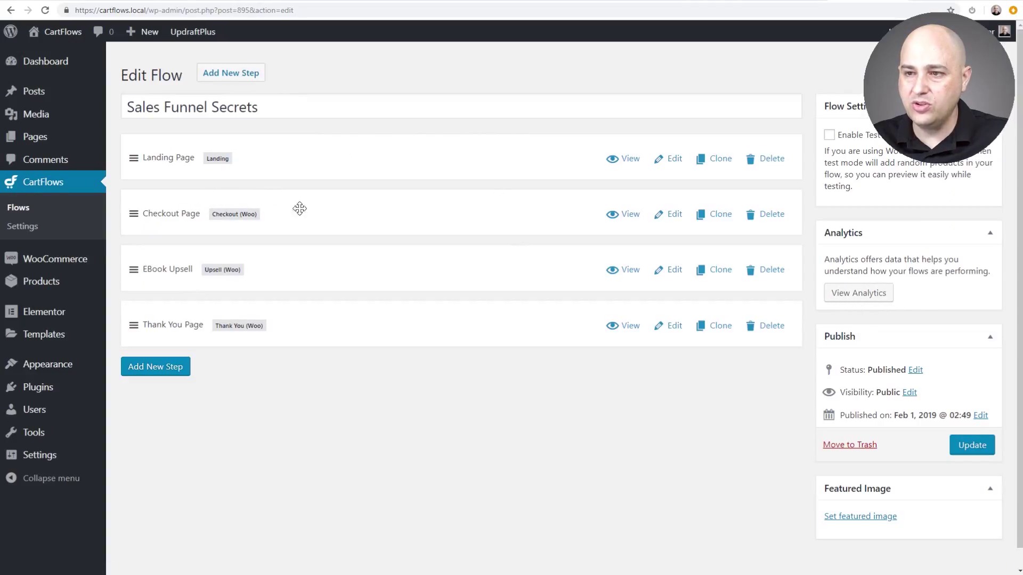
Edit the Checkout Page step, mark up its checkout-page permalink slug, and cancel the slug edit.
click(669, 215)
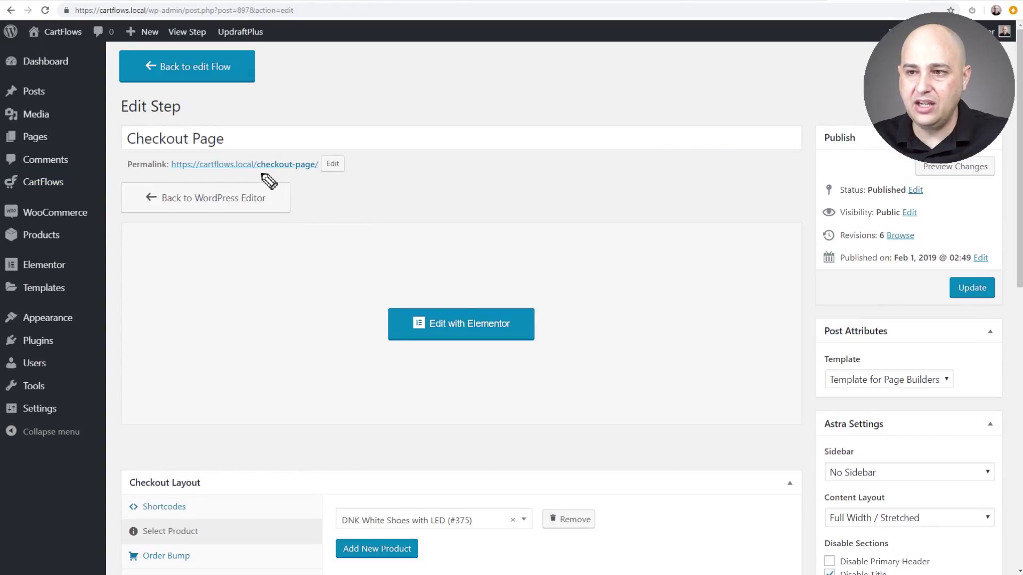
drag(259, 172, 311, 172)
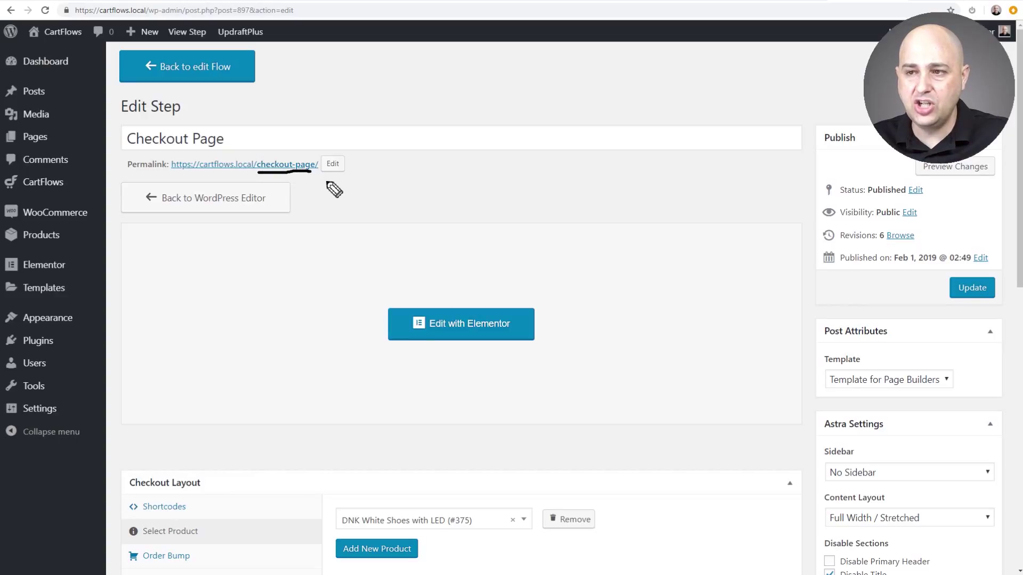
click(332, 164)
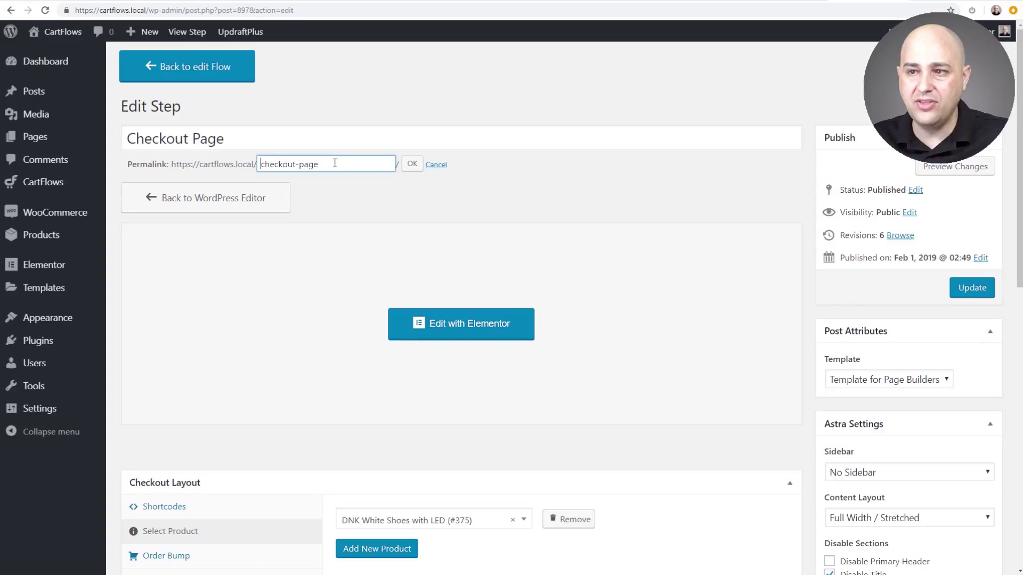
click(335, 164)
key(ctrl+shift+Left)
key(ctrl+shift+Left)
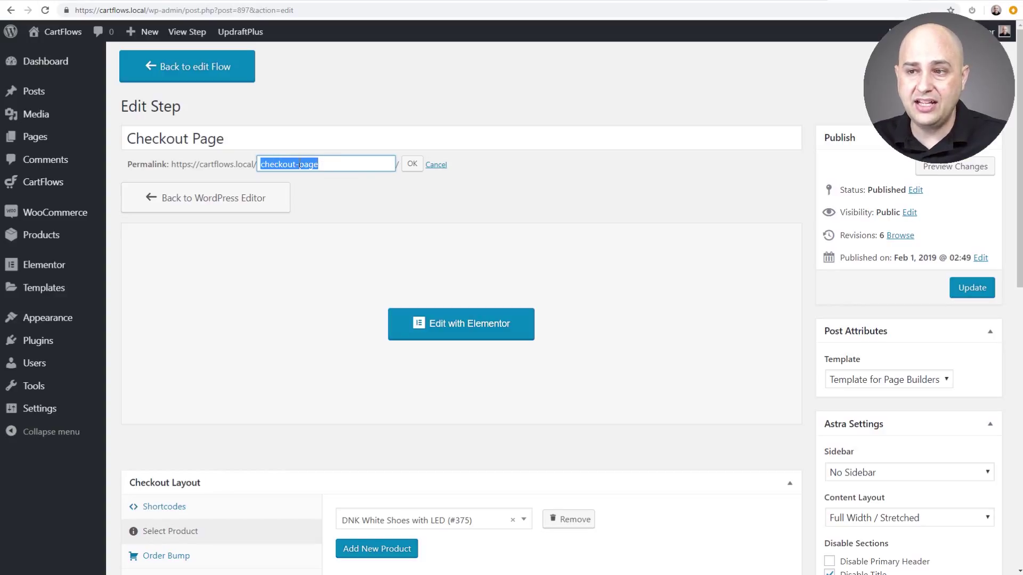
click(434, 166)
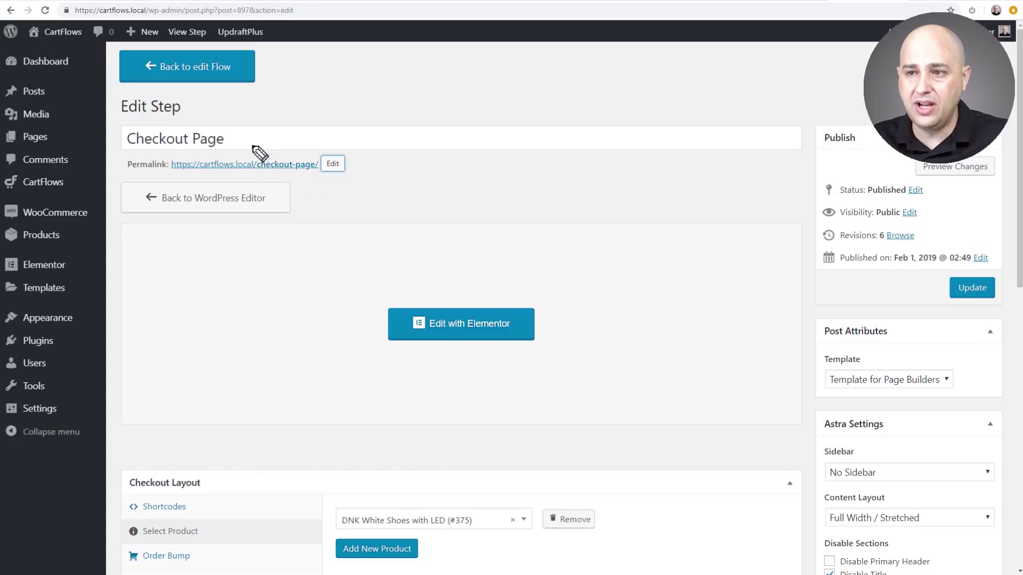
drag(254, 141, 258, 183)
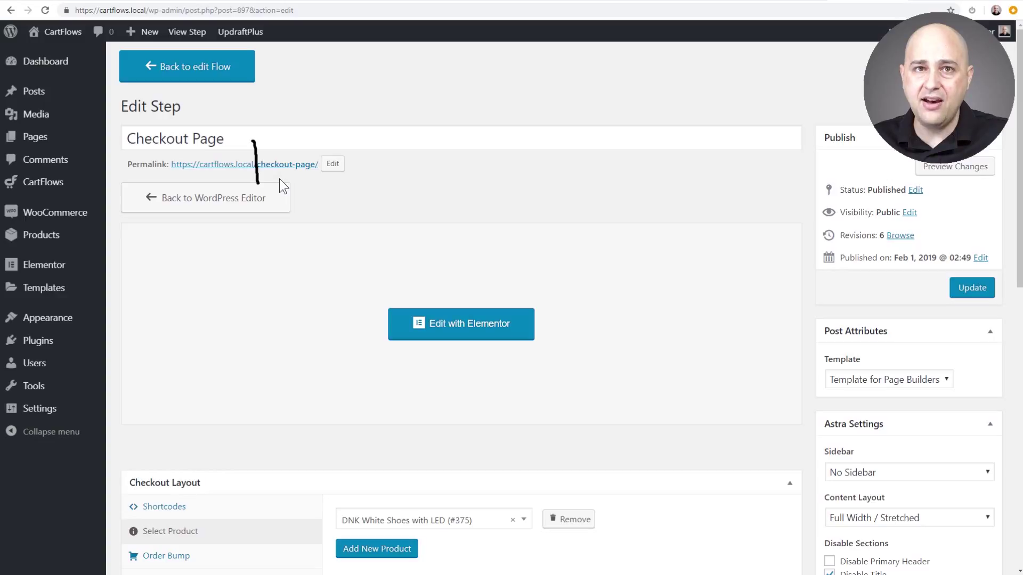
key(Escape)
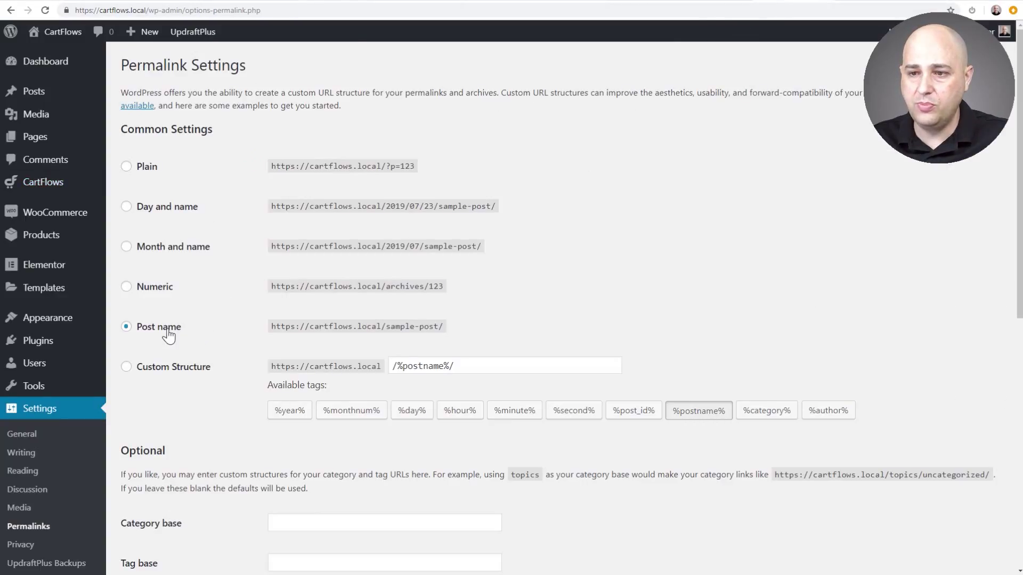
Return to the Checkout Page step tab and open CartFlows Settings in a new tab.
click(862, 2)
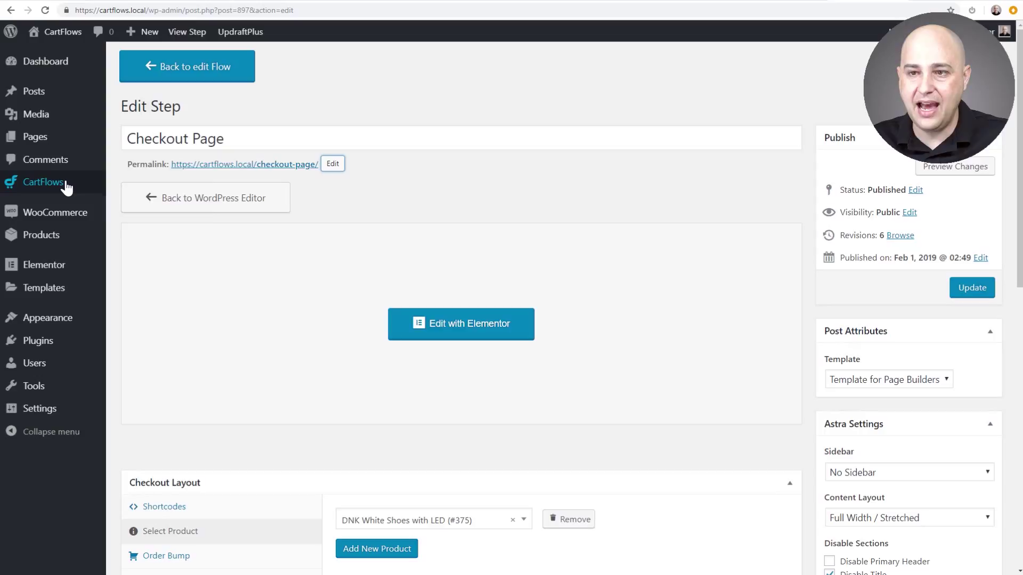
mouse_move(66, 187)
right_click(126, 205)
click(155, 213)
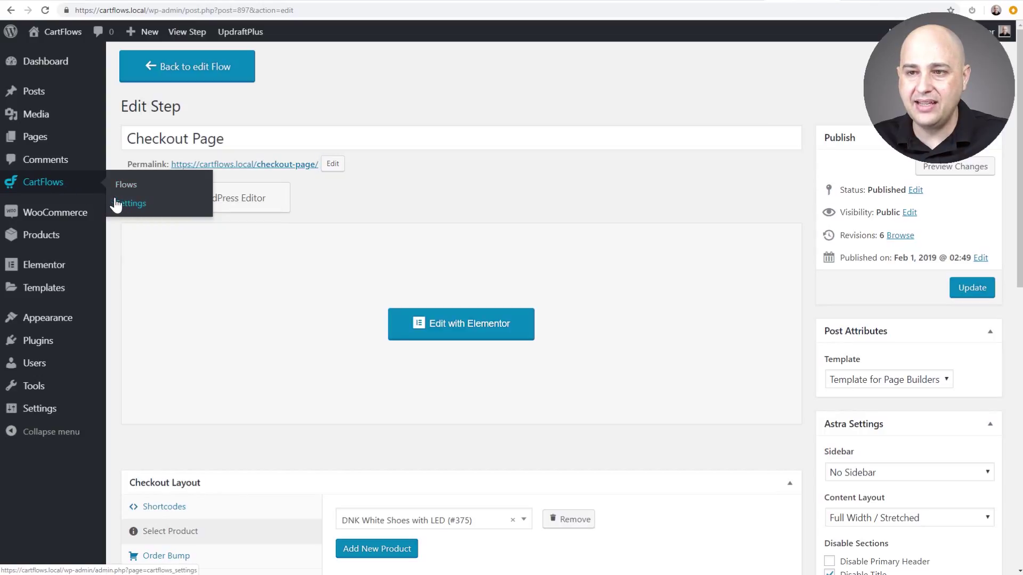
click(870, 2)
Replace the Step Permalink Base cartflows_step with funnels, save, and return to the step editor.
scroll(210, 314, down, 5)
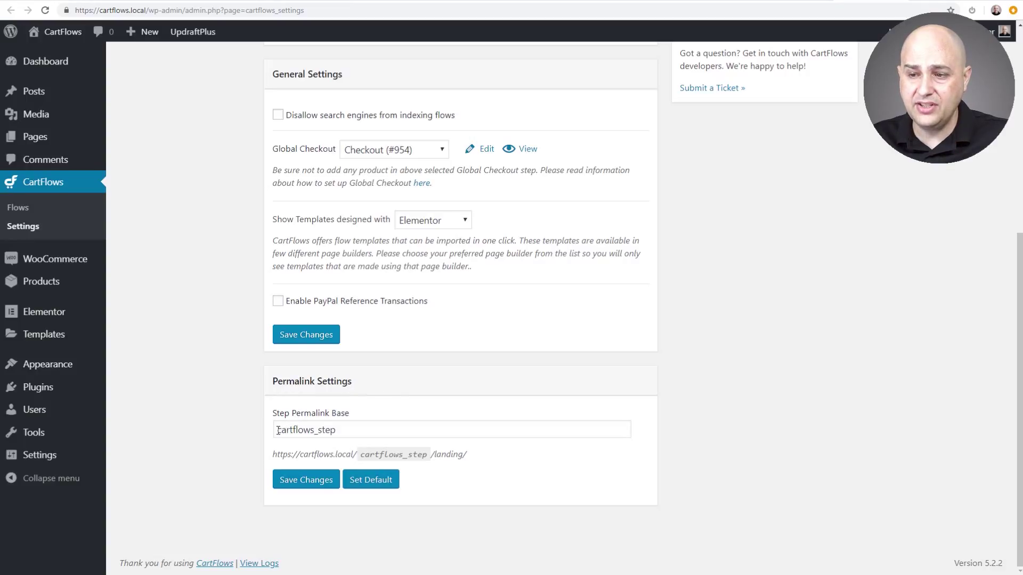
drag(278, 430, 357, 432)
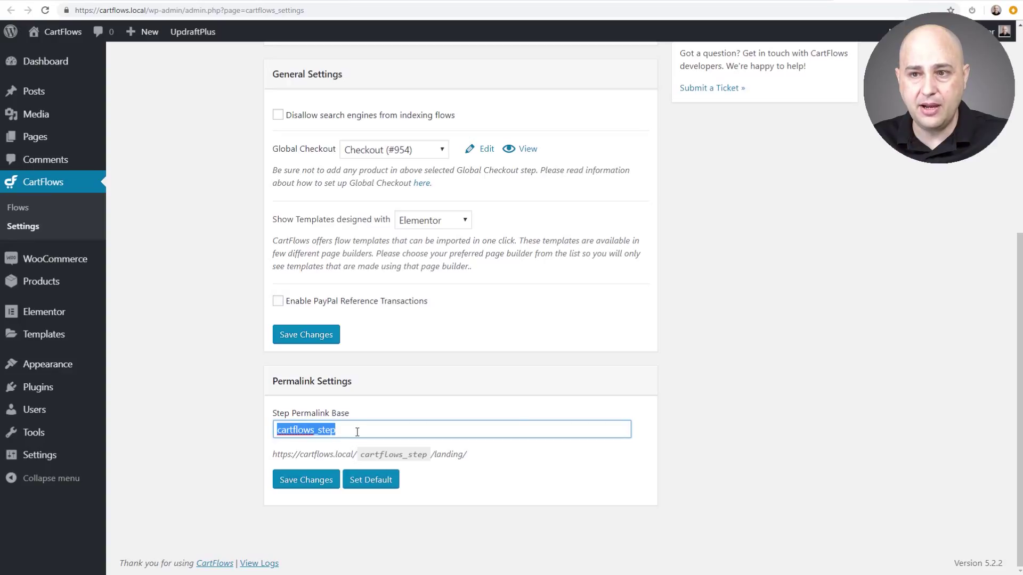
click(354, 430)
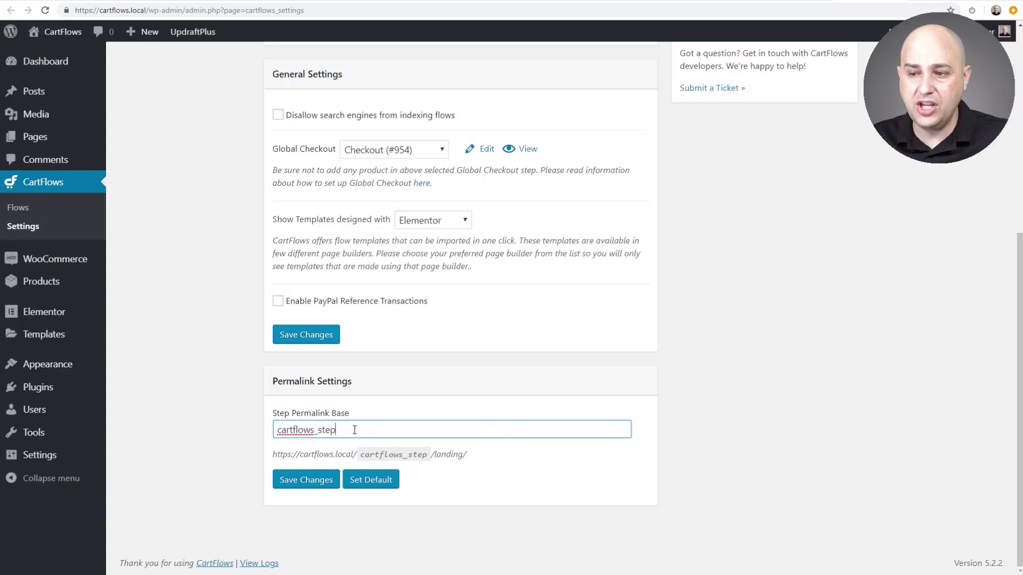
drag(354, 430, 263, 430)
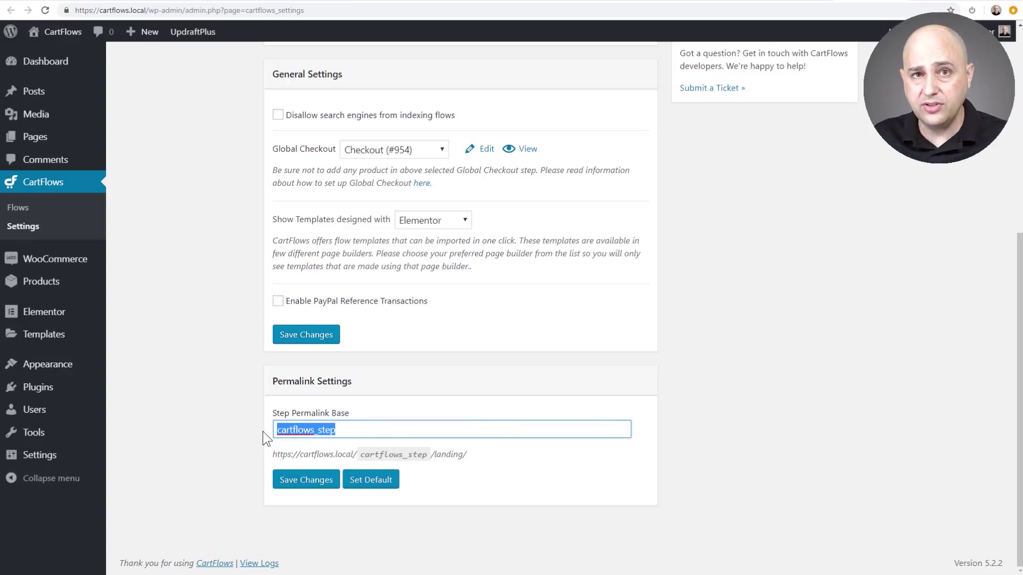
text(funnels)
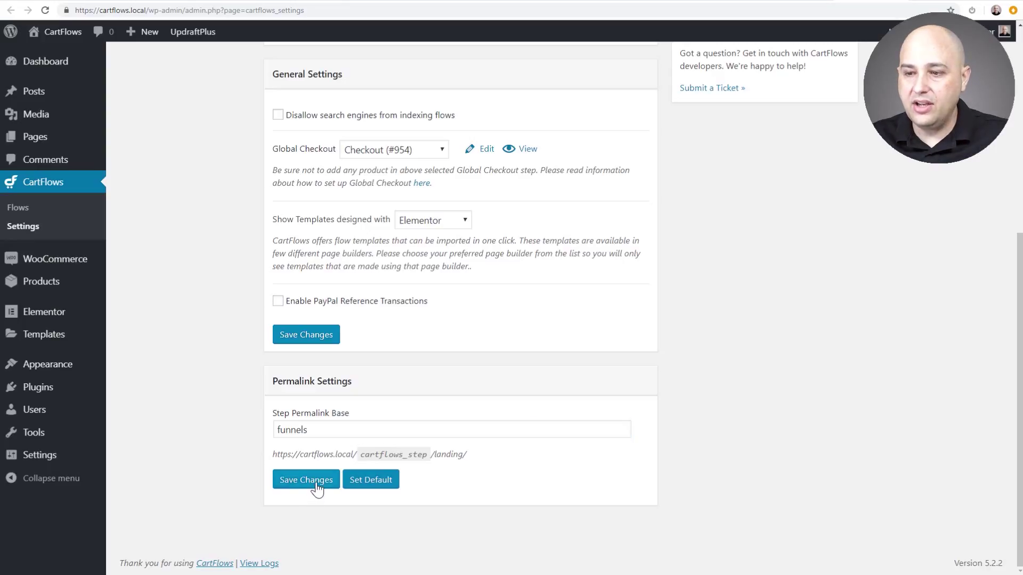
click(315, 484)
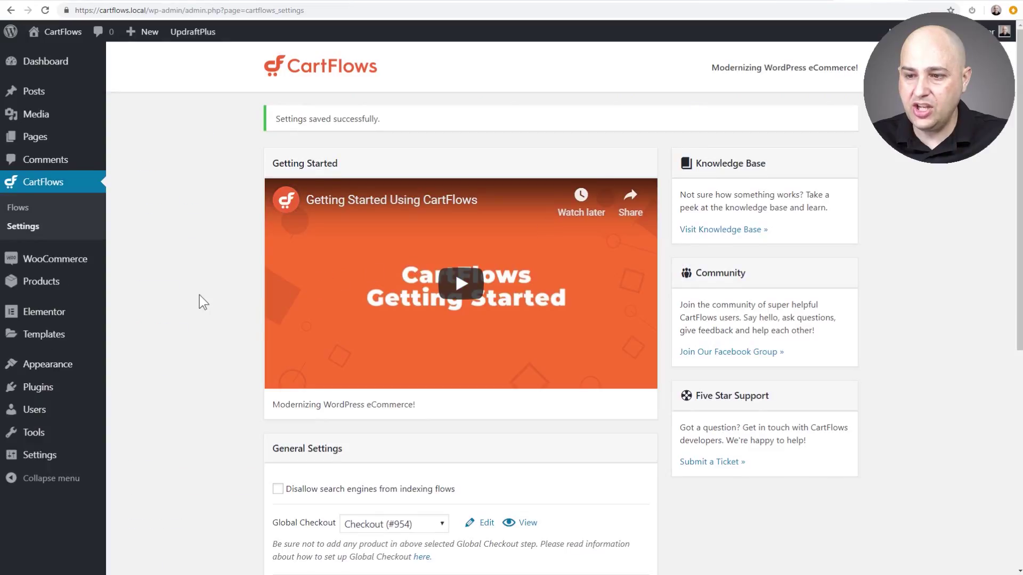
scroll(213, 346, down, 7)
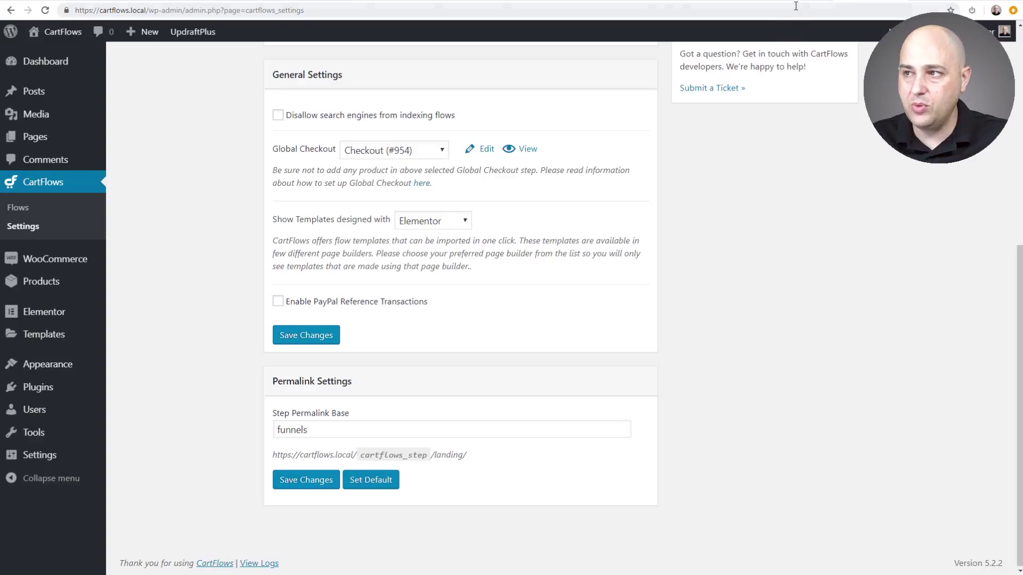
click(775, 4)
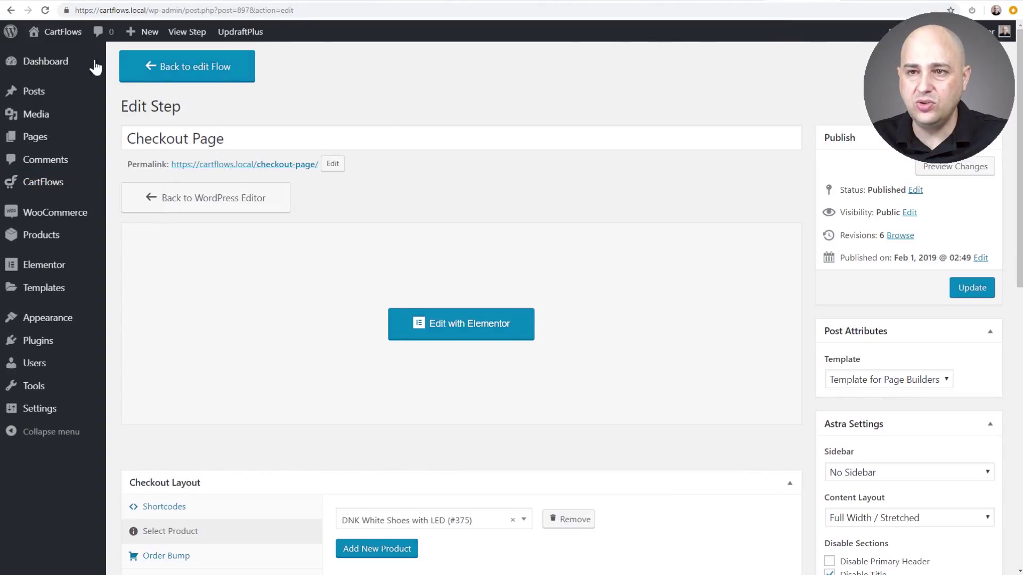
Reload the Checkout Page step to show cartflows.local/funnels/checkout-page/, cancelling the slug edit.
click(46, 11)
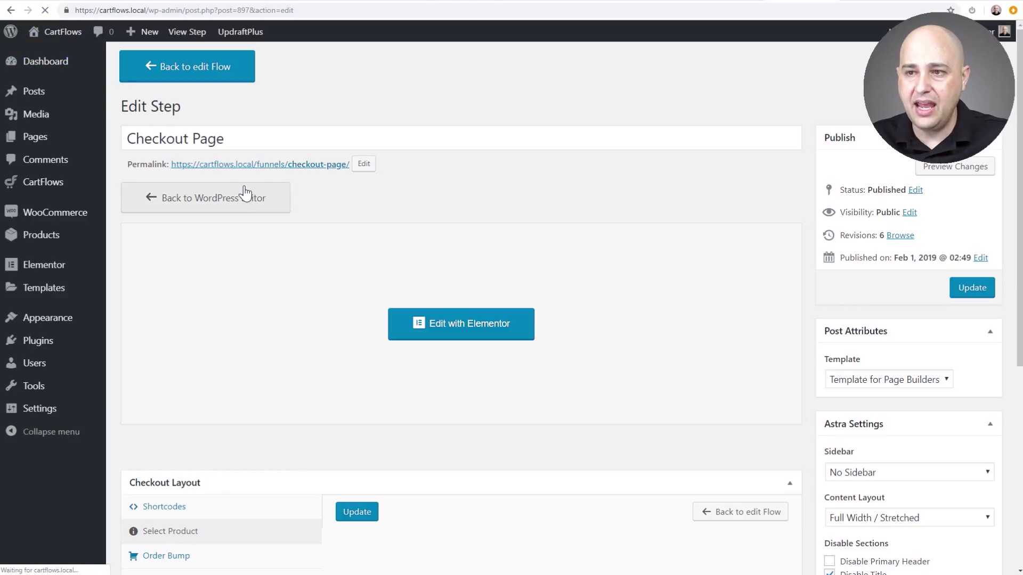
drag(250, 172, 287, 173)
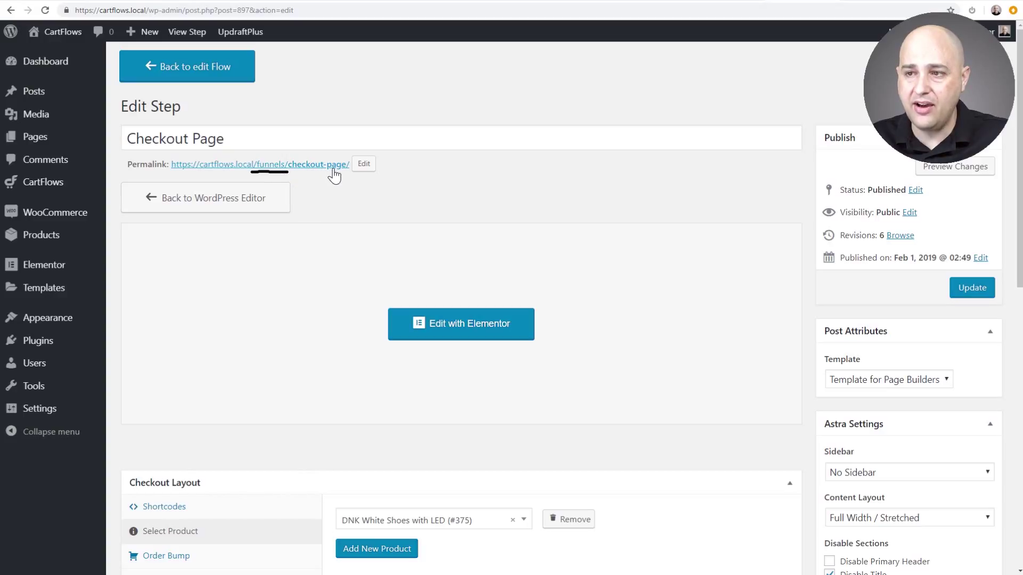
click(364, 164)
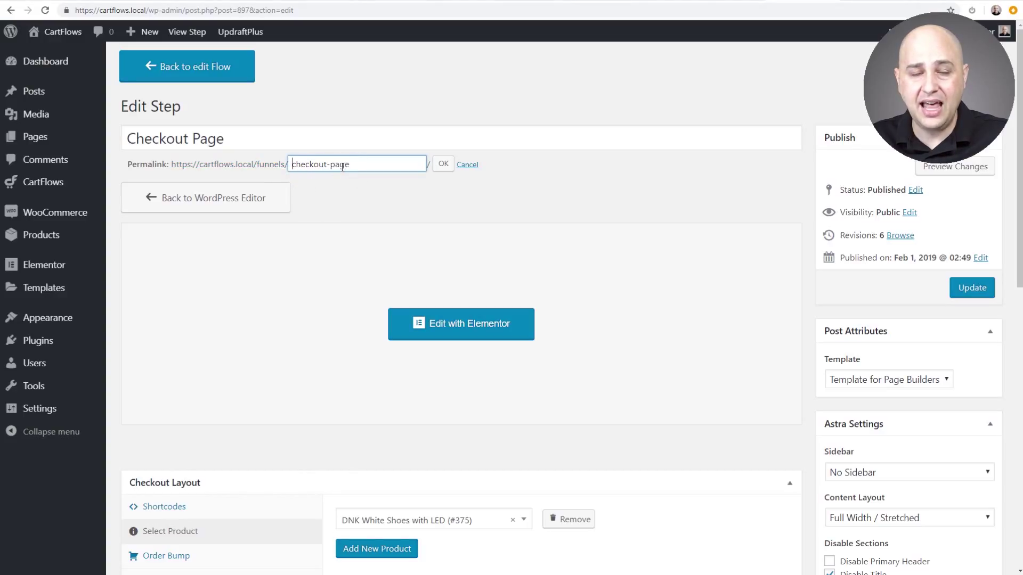
click(468, 166)
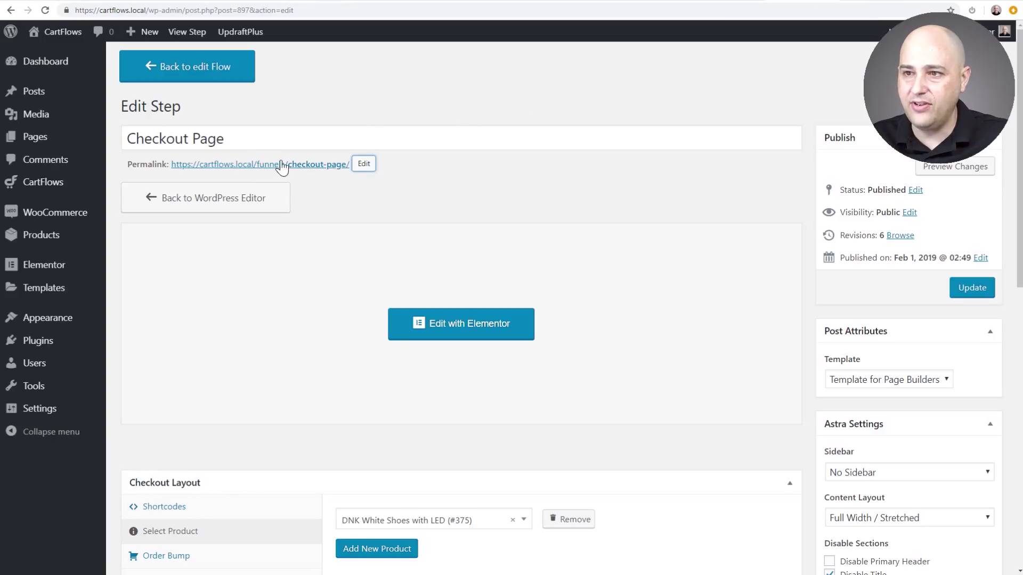
Restore the default step permalink base, reload the Checkout Page step, then return to Permalink Settings.
click(859, 3)
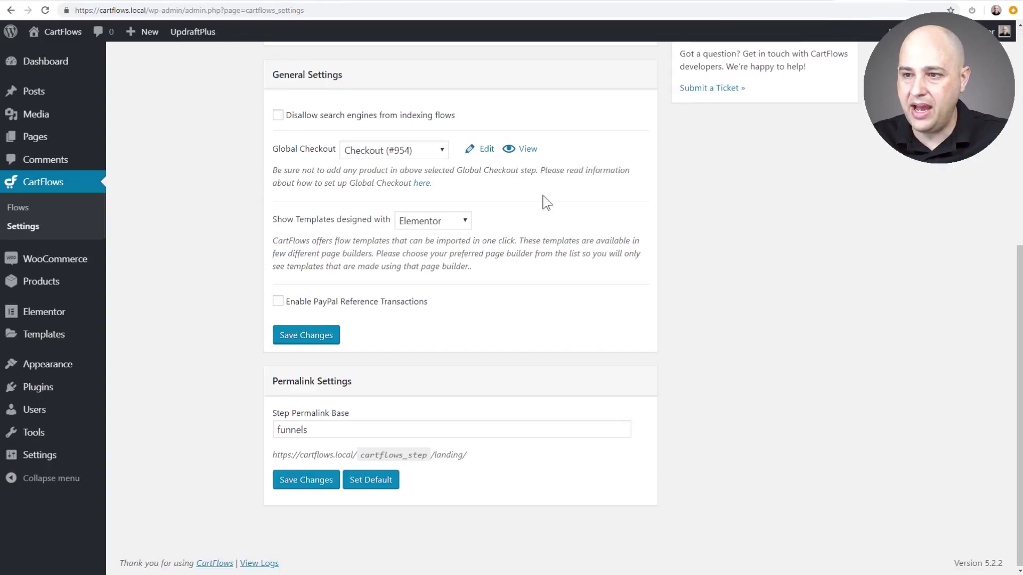
click(371, 483)
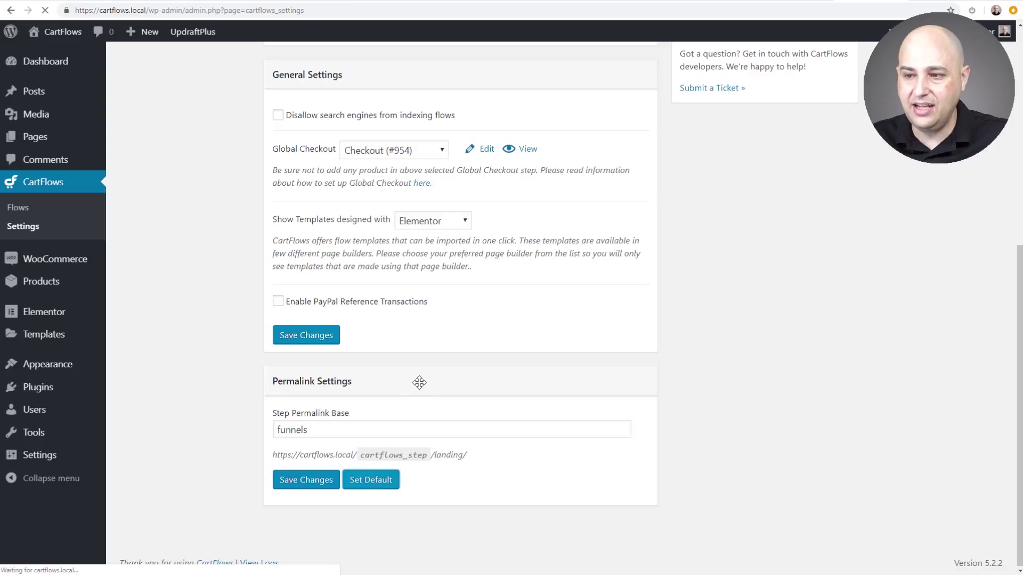
click(807, 3)
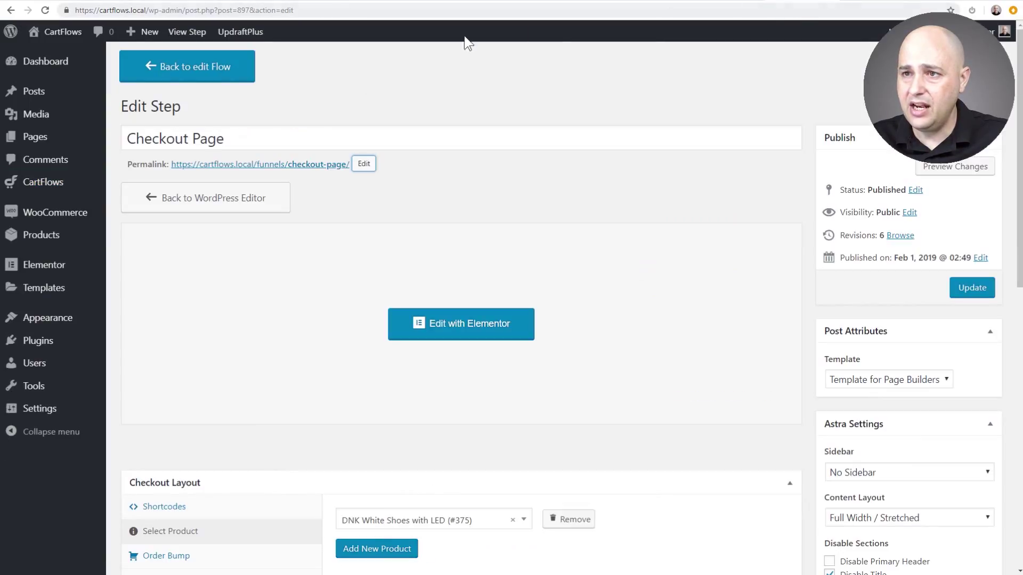
click(46, 10)
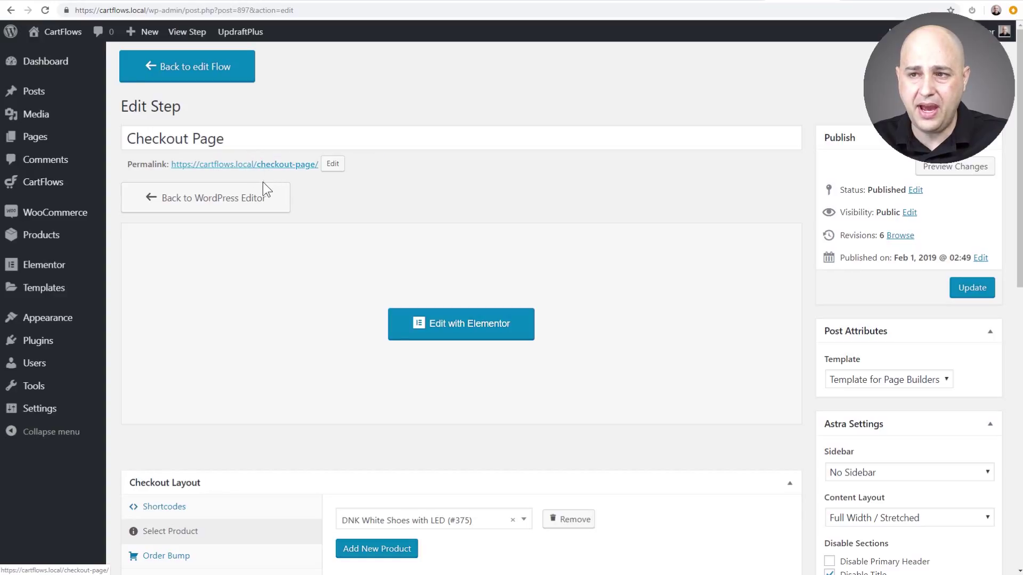
click(730, 3)
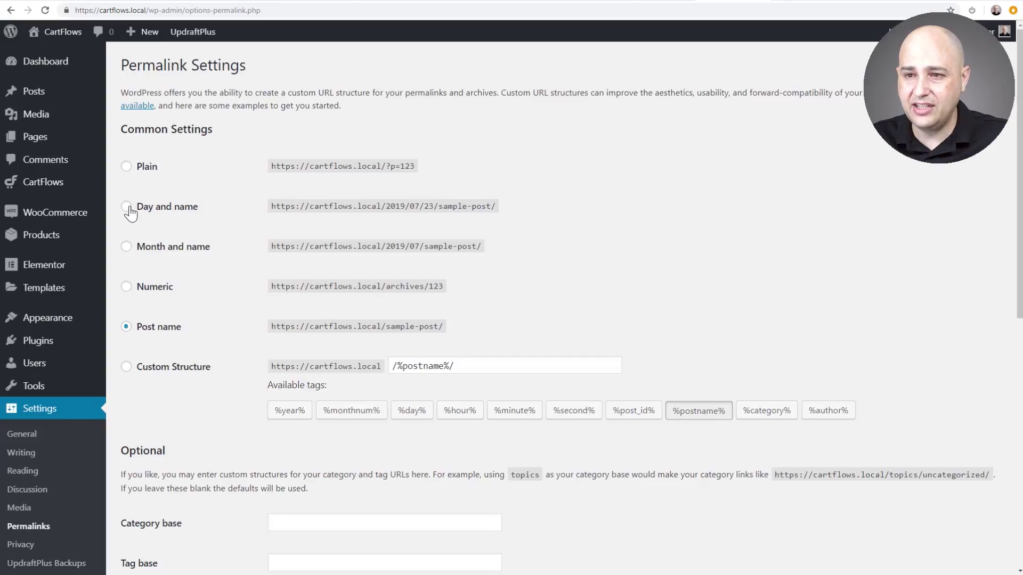
Save Month and name as the permalink structure and reload the Checkout Page step to check it.
click(126, 246)
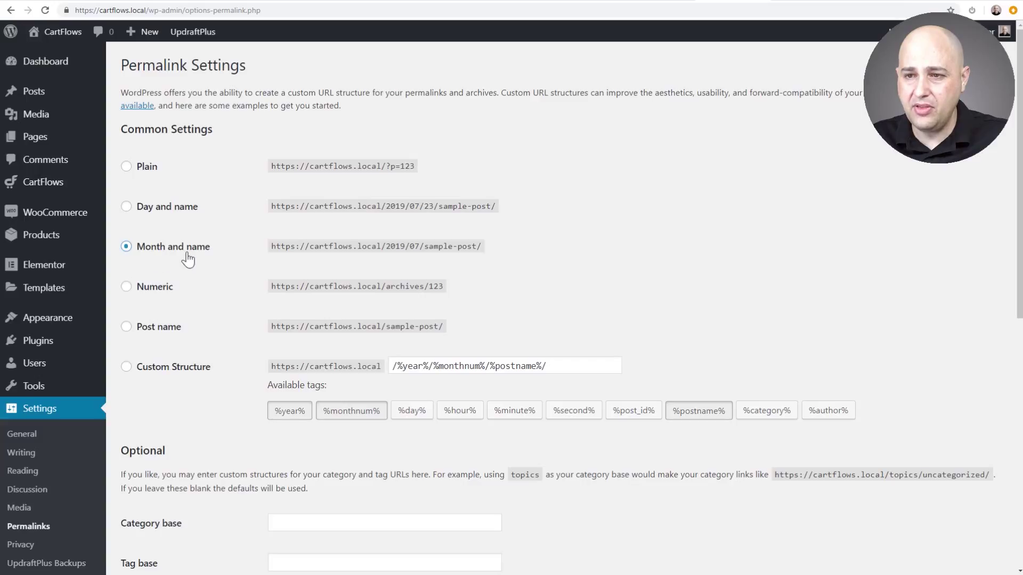
scroll(187, 260, down, 9)
click(149, 482)
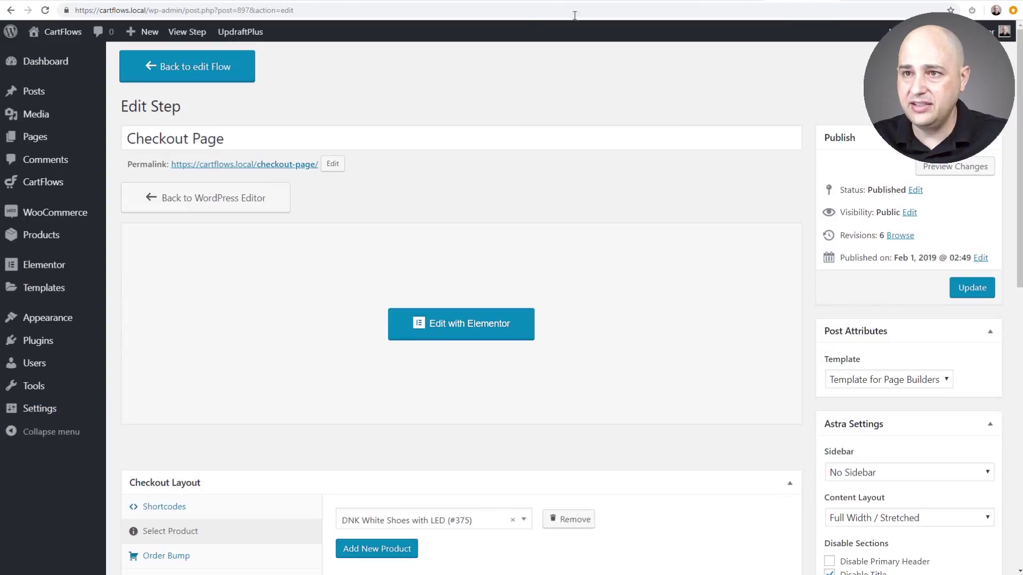
click(45, 10)
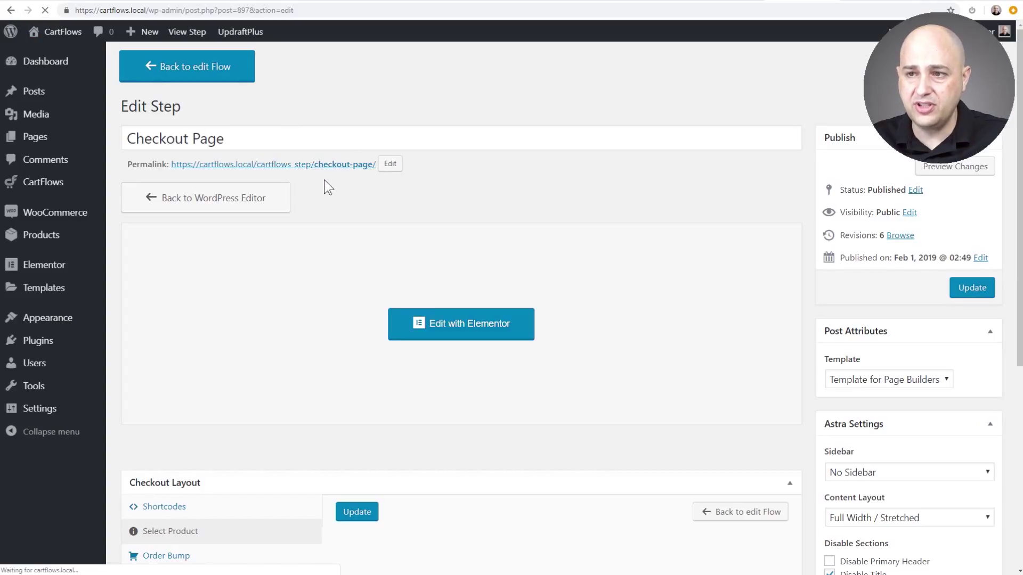
drag(252, 173, 307, 173)
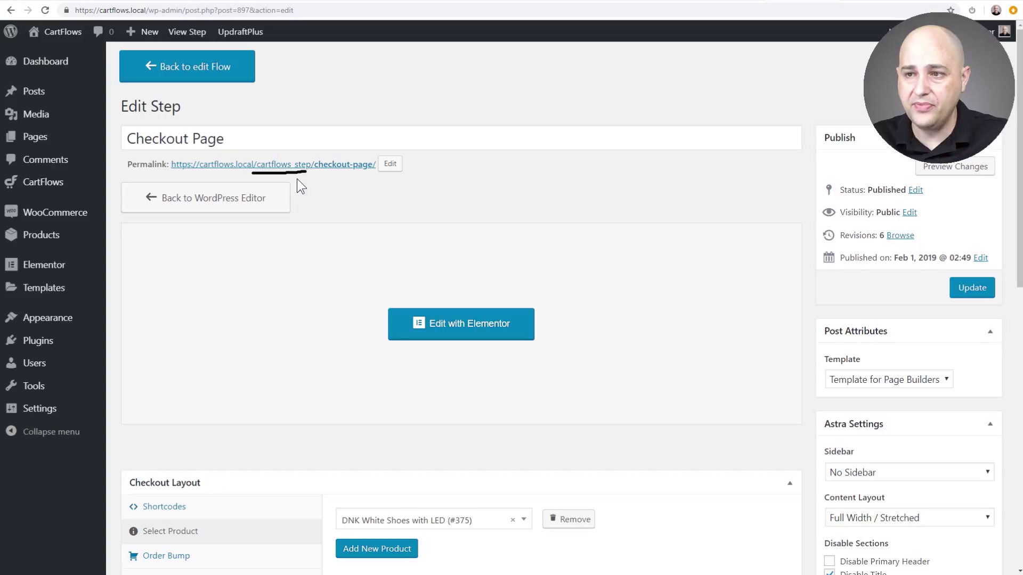
key(Escape)
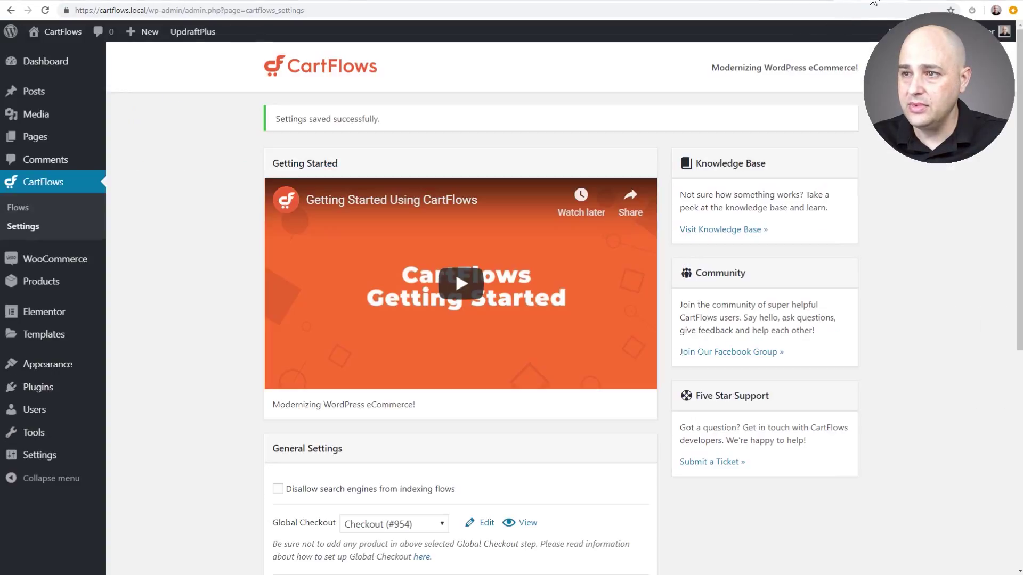
Change the Step Permalink Base to funnels, save, and reload the Checkout Page step.
scroll(455, 270, down, 5)
drag(334, 422, 243, 436)
key(Left)
text(funnel)
key(Return)
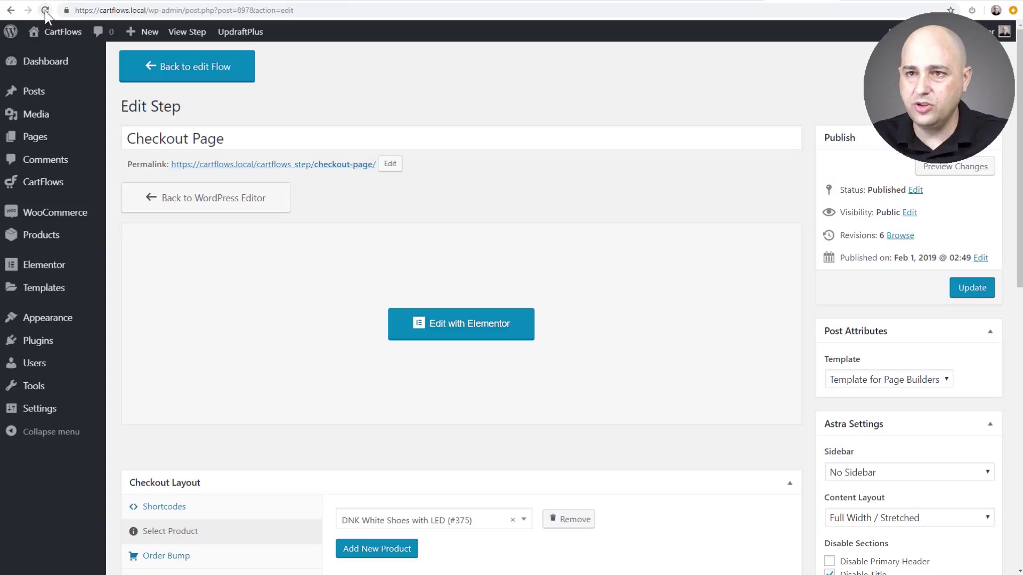
click(54, 33)
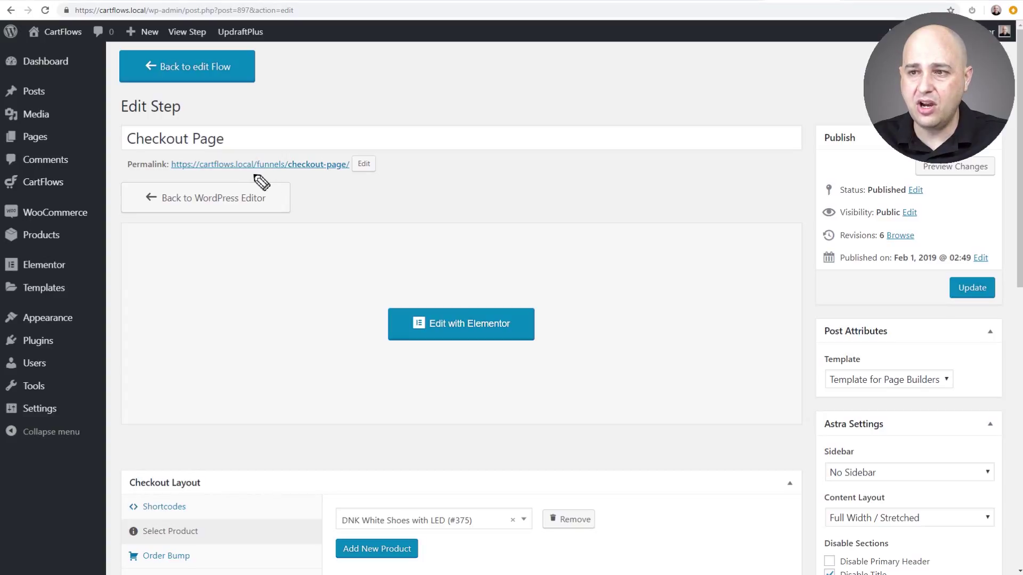
drag(252, 174, 281, 174)
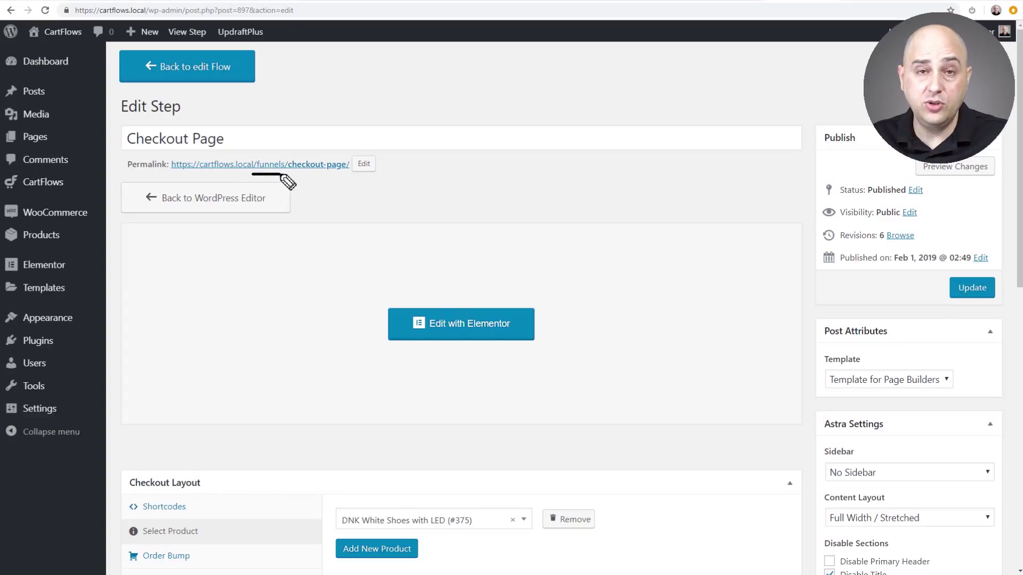
Mark the step's permalink, then scroll the CartFlows Settings tab to its Permalink Settings section.
drag(289, 172, 346, 175)
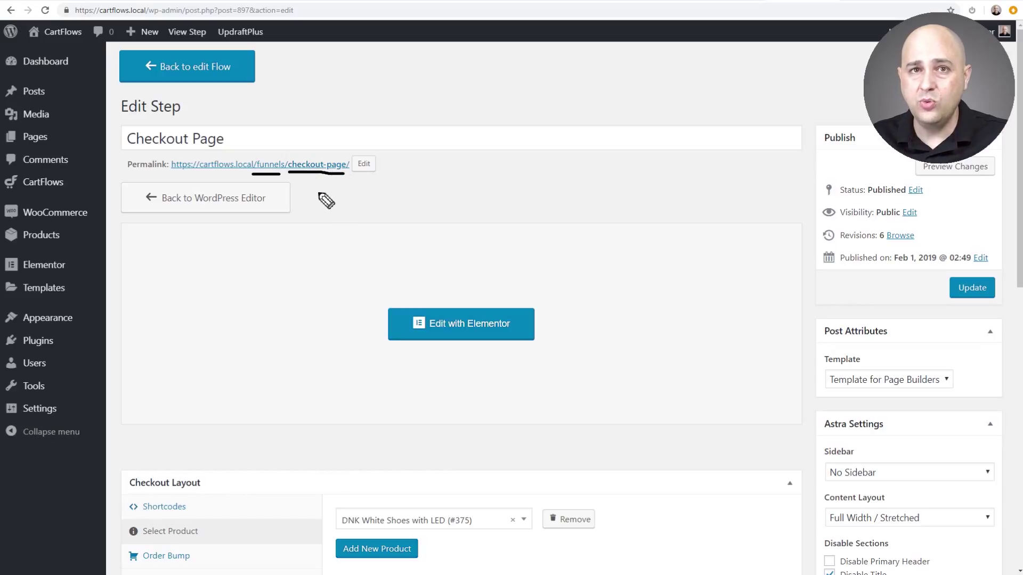
key(e)
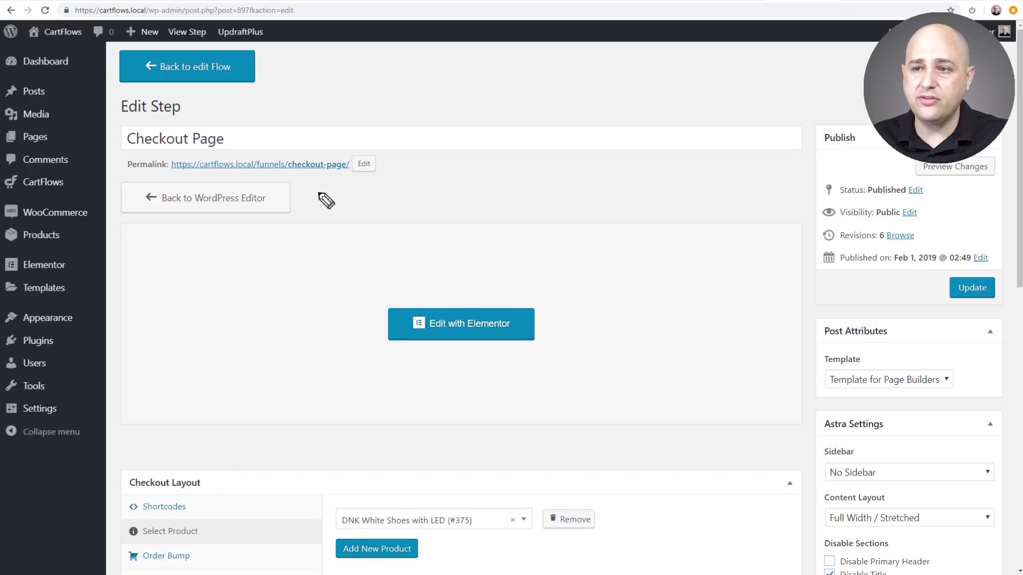
key(Escape)
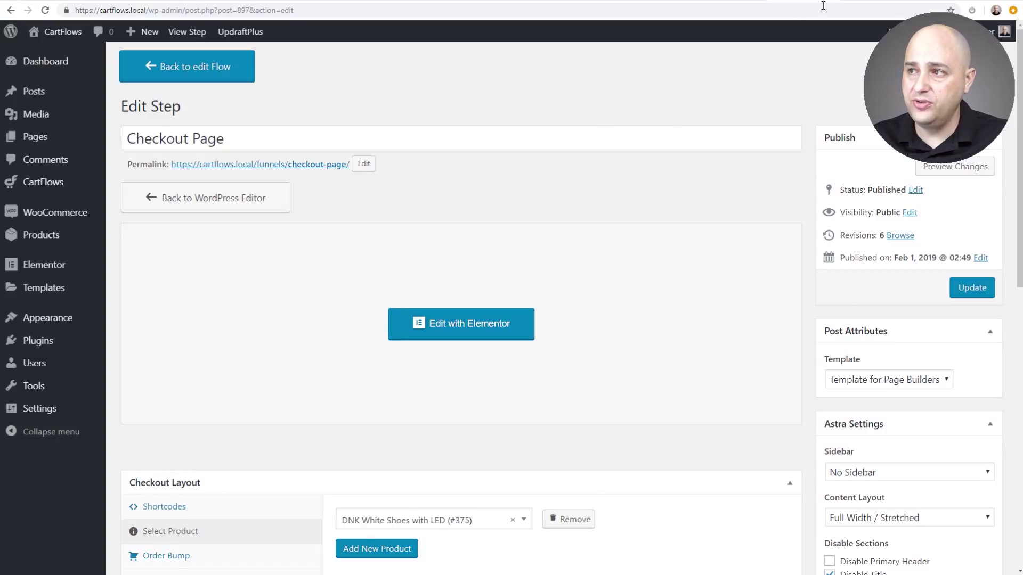
click(862, 2)
scroll(201, 235, down, 7)
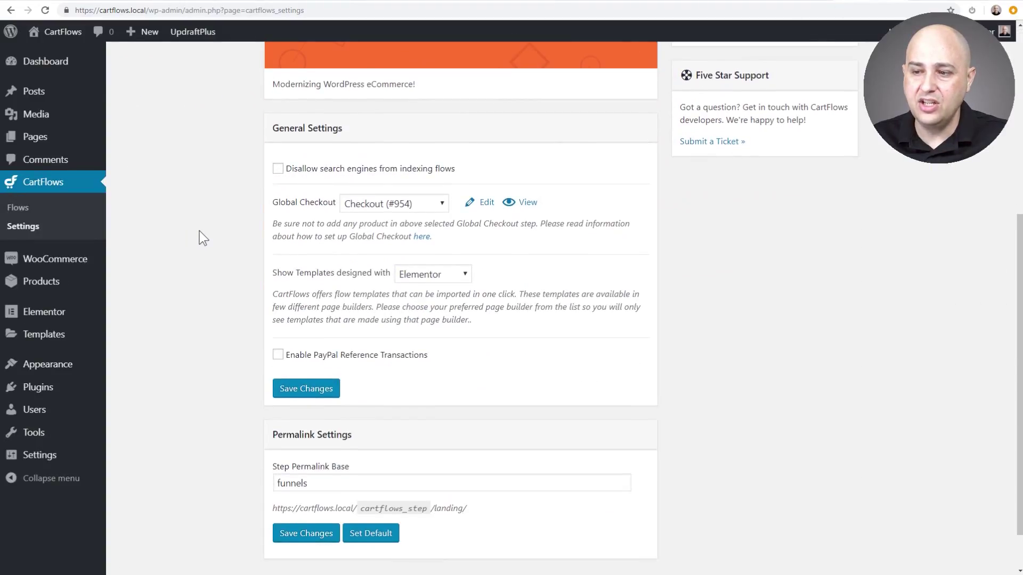